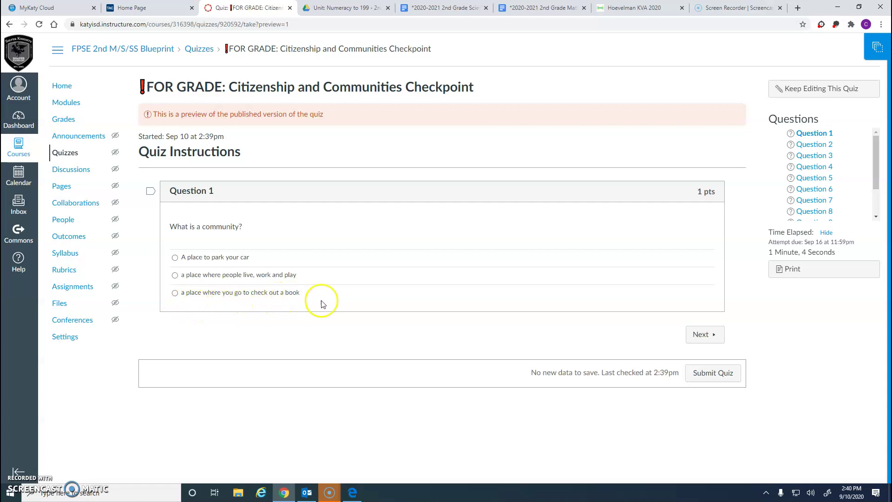
- Advance the quiz preview past Questions 1–3 to reach the suburban community question
{"action": "left_click", "coordinate": [705, 334]}
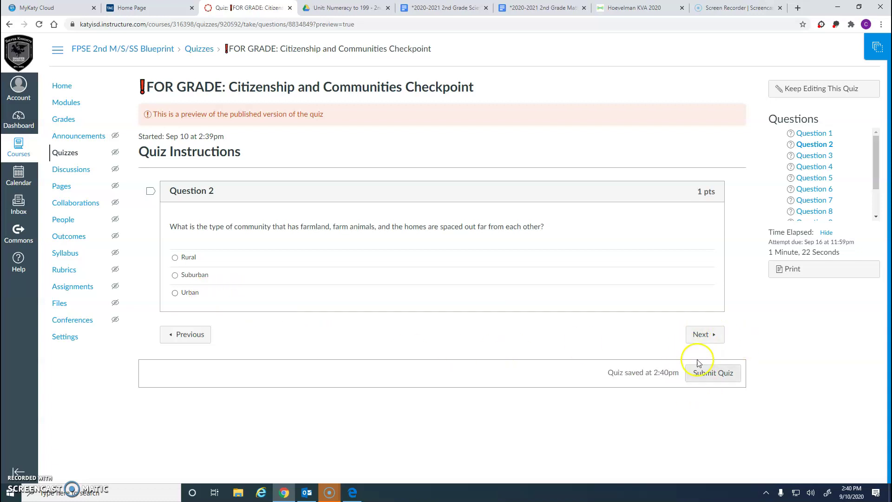
{"action": "left_click", "coordinate": [702, 333]}
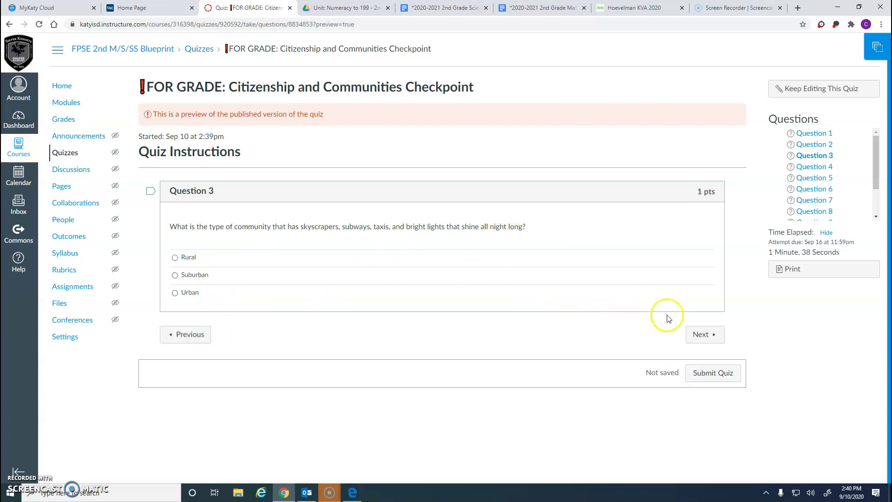
{"action": "left_click", "coordinate": [704, 334]}
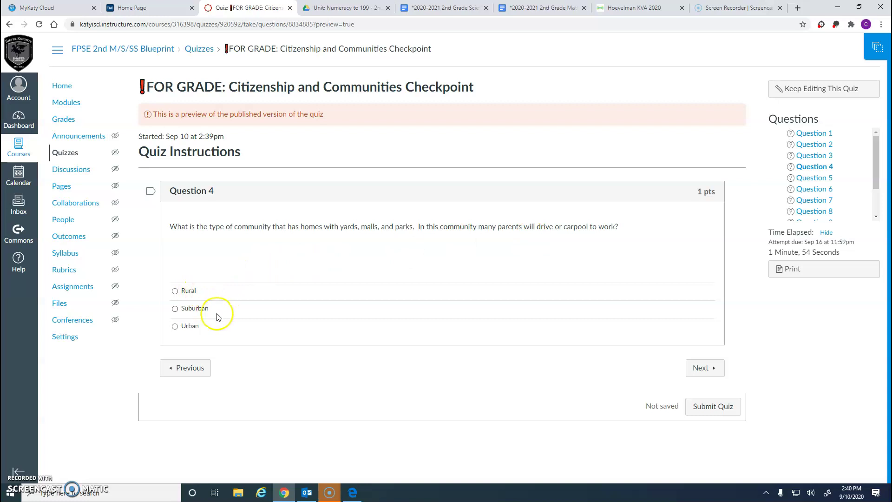
- Step past Questions 4, 5 and 6 to reach Trent's bus-driving community question
{"action": "left_click", "coordinate": [704, 368]}
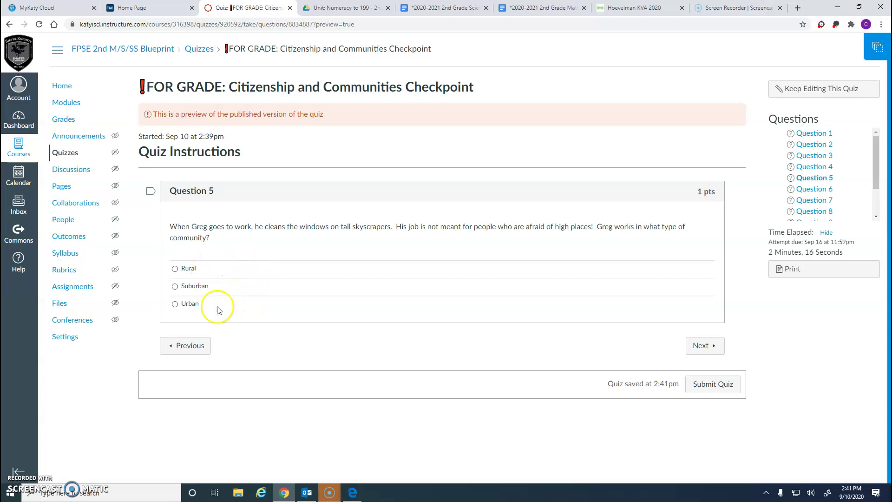
{"action": "left_click", "coordinate": [703, 346]}
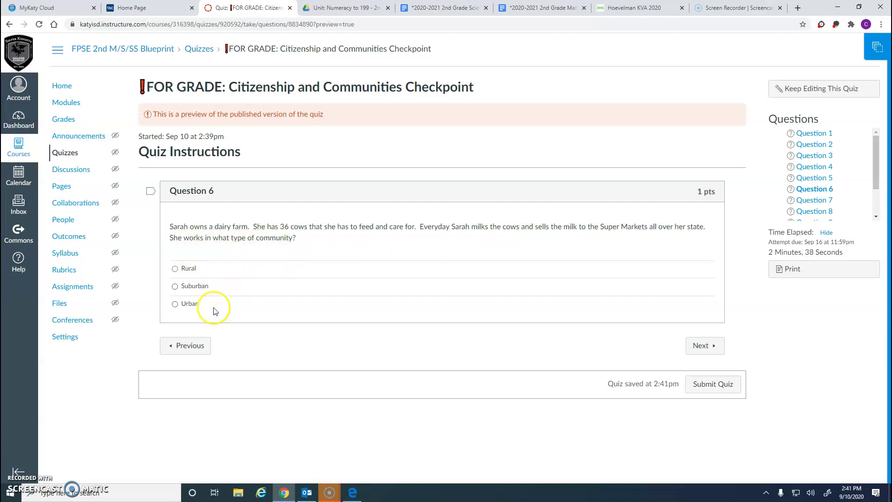
{"action": "left_click", "coordinate": [701, 345]}
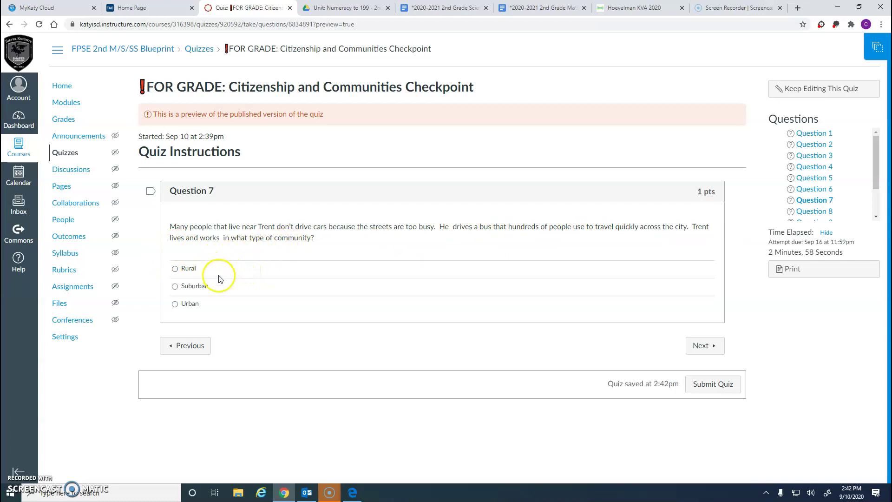
- Move past Questions 7 through 9 to reach the playground fall question, Question 10
{"action": "left_click", "coordinate": [703, 345]}
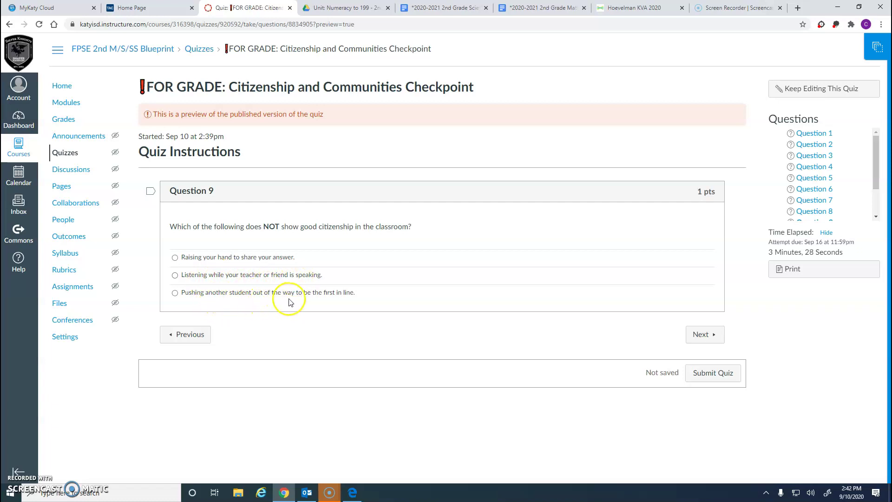
{"action": "left_click", "coordinate": [705, 334]}
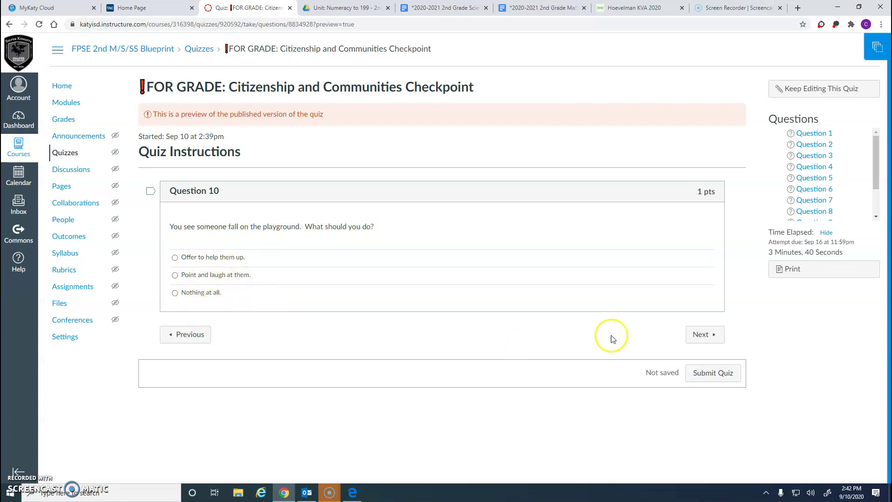
- Advance past Questions 10 and 11 to the final umbrella question, Question 12
{"action": "left_click", "coordinate": [704, 334]}
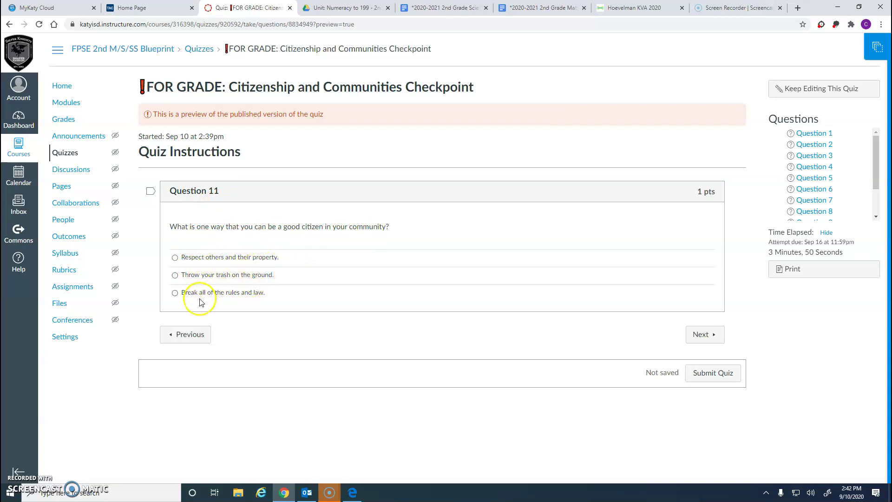
{"action": "left_click", "coordinate": [705, 334]}
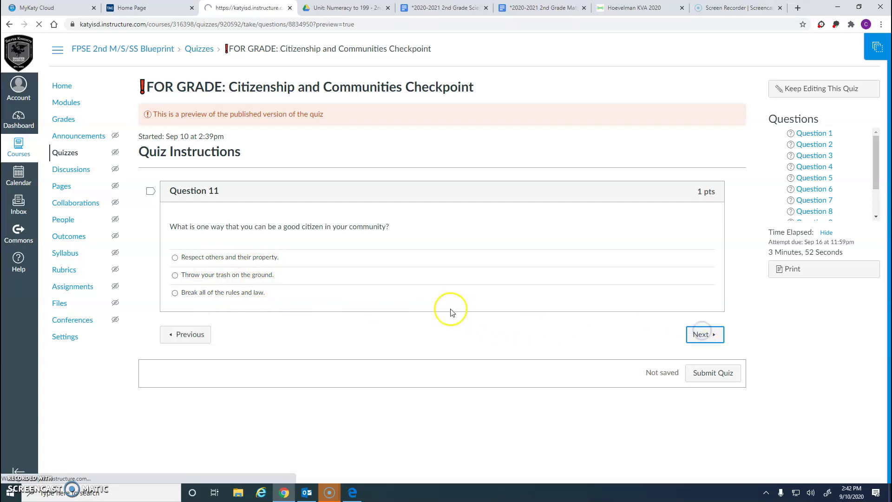